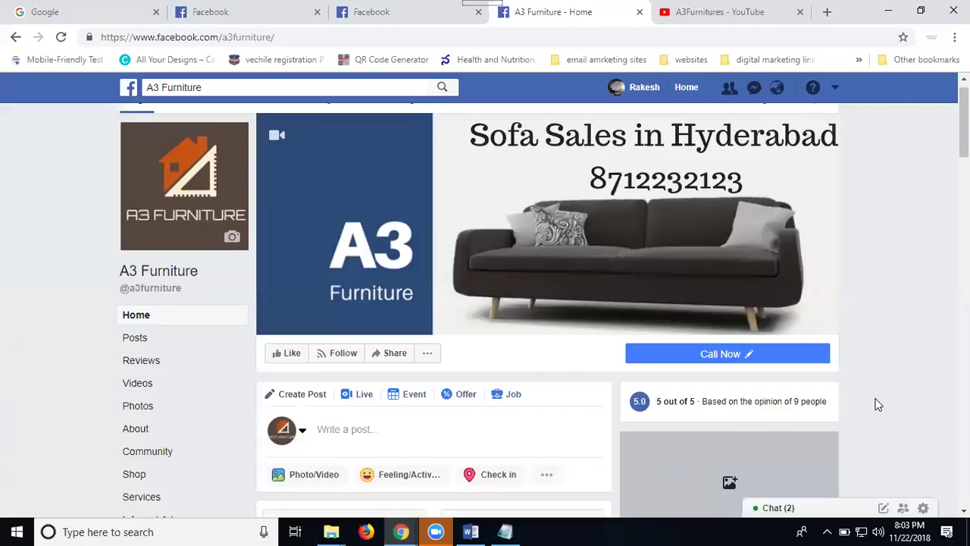
Step: Search Facebook for "youtube" from the news feed page
click(227, 13)
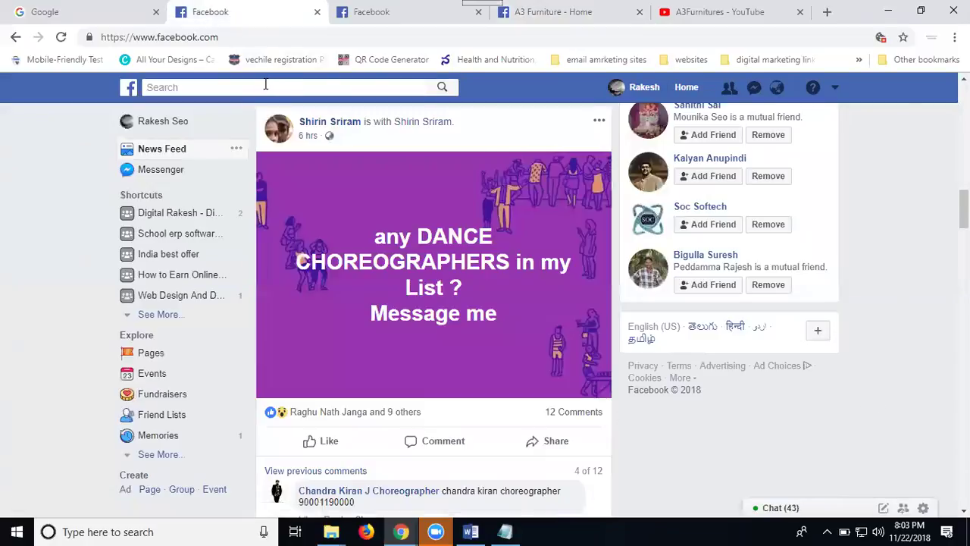
click(265, 87)
text(yo)
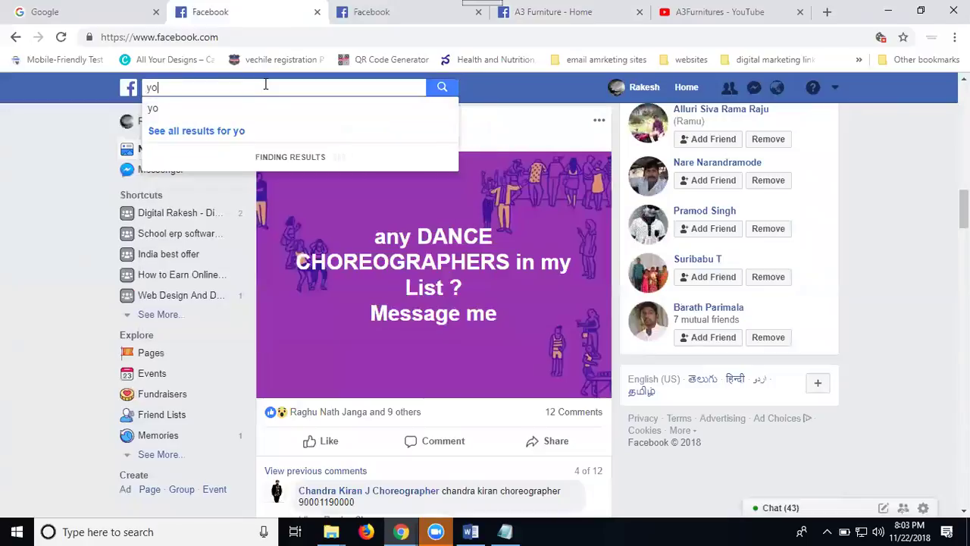
text(utube)
key(Return)
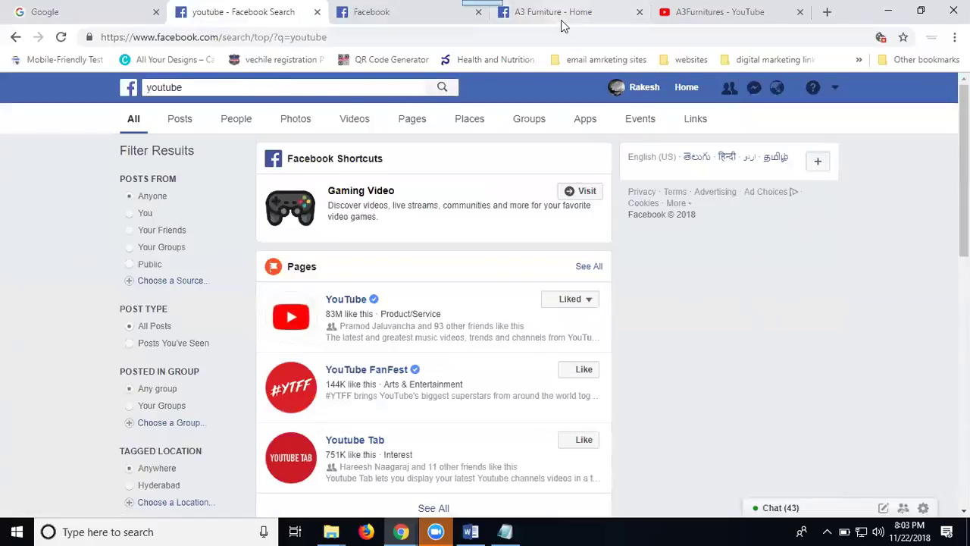
Step: View the A3Furnitures YouTube channel page and return to the Facebook search results
click(555, 14)
click(692, 15)
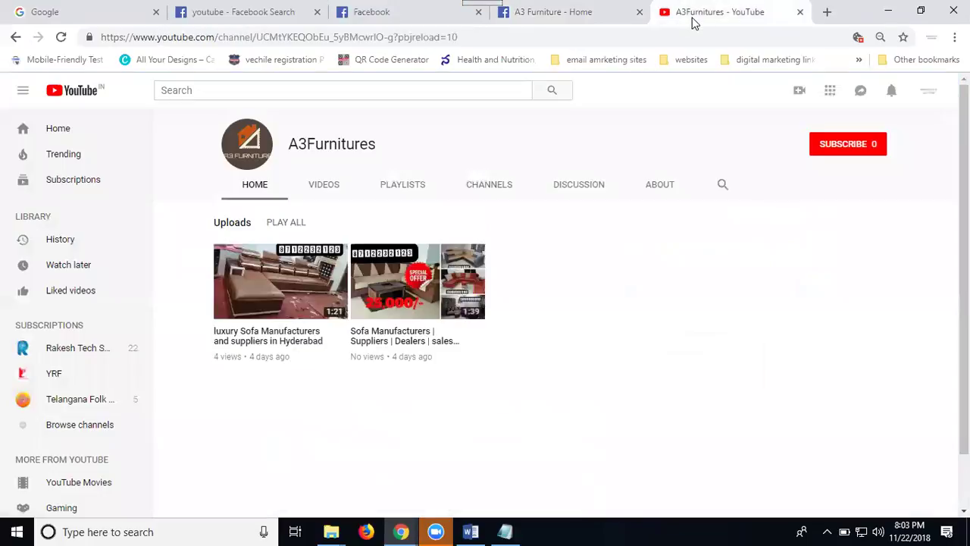
click(236, 21)
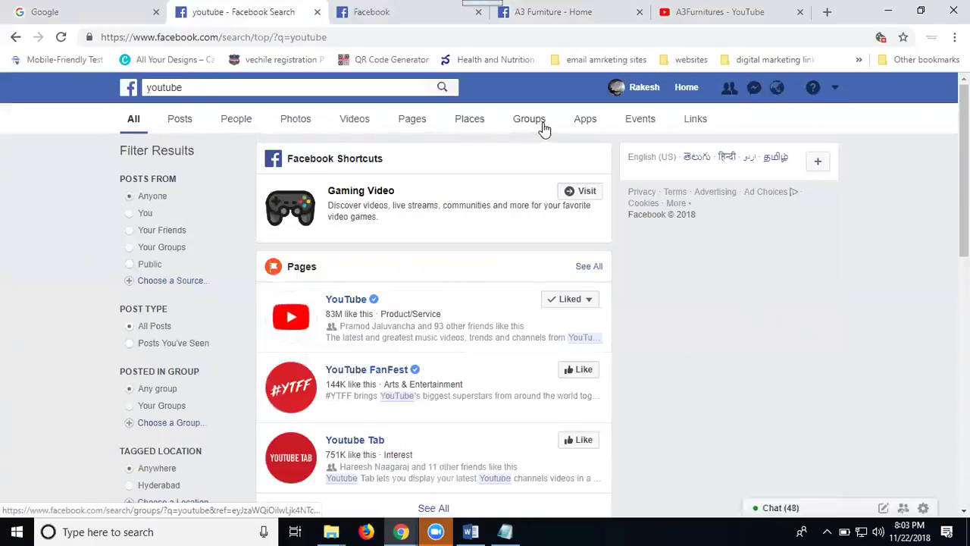
Step: Limit the search results to apps and try out the first one, YouTube, closing the page it opens
click(586, 120)
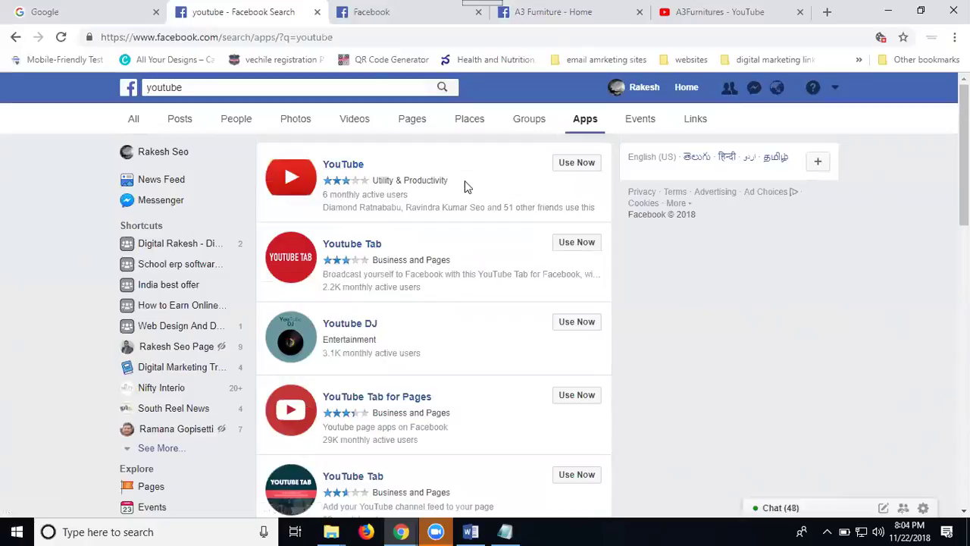
click(575, 171)
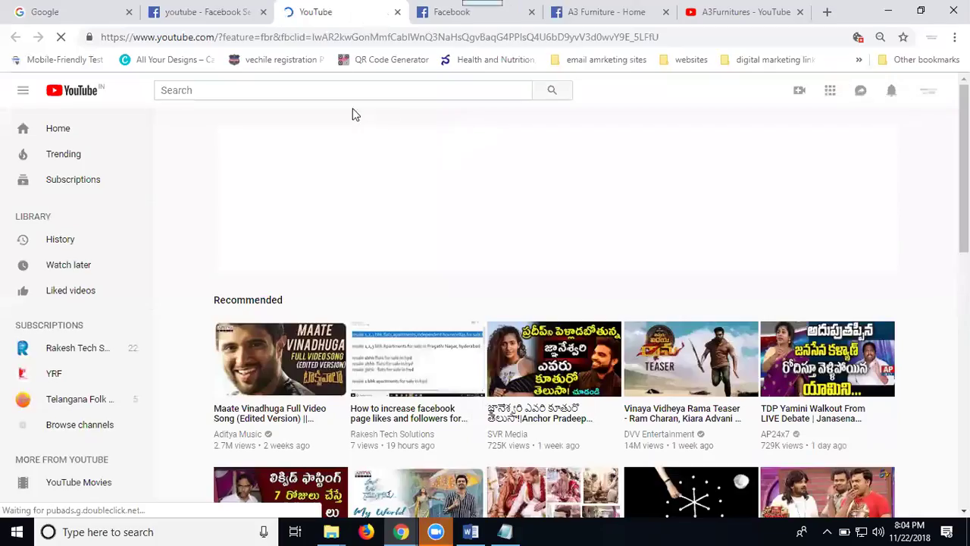
click(397, 12)
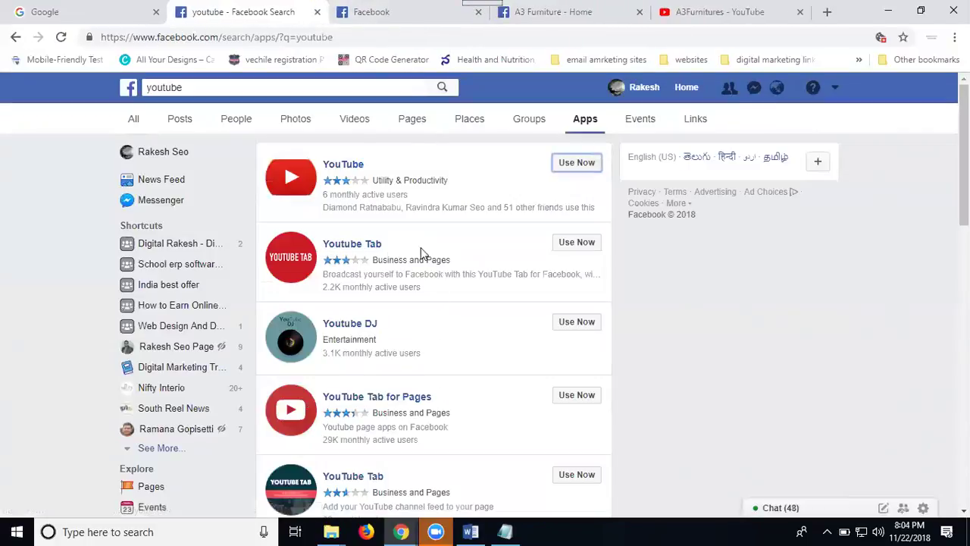
Step: Add the Youtube Tab app to the A3 Furniture page as a page tab
click(573, 248)
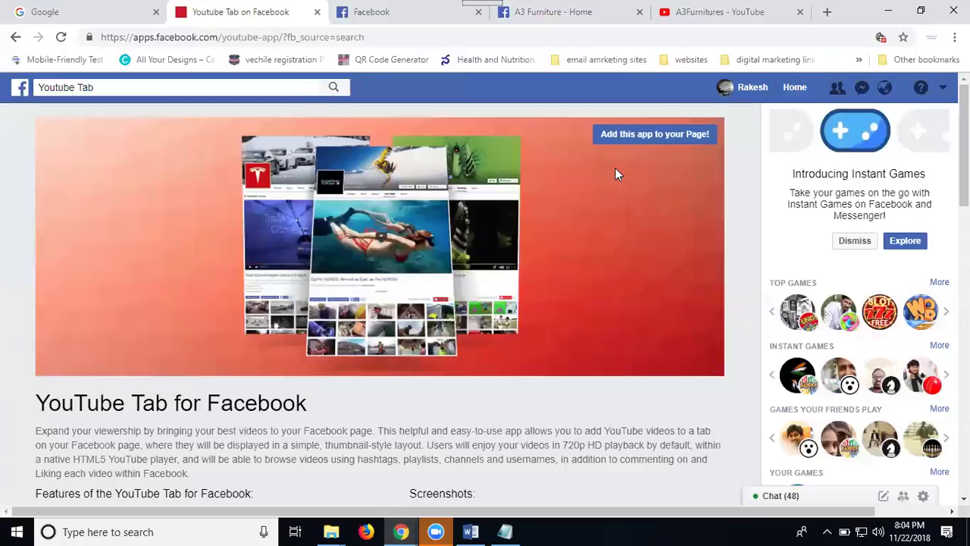
click(626, 144)
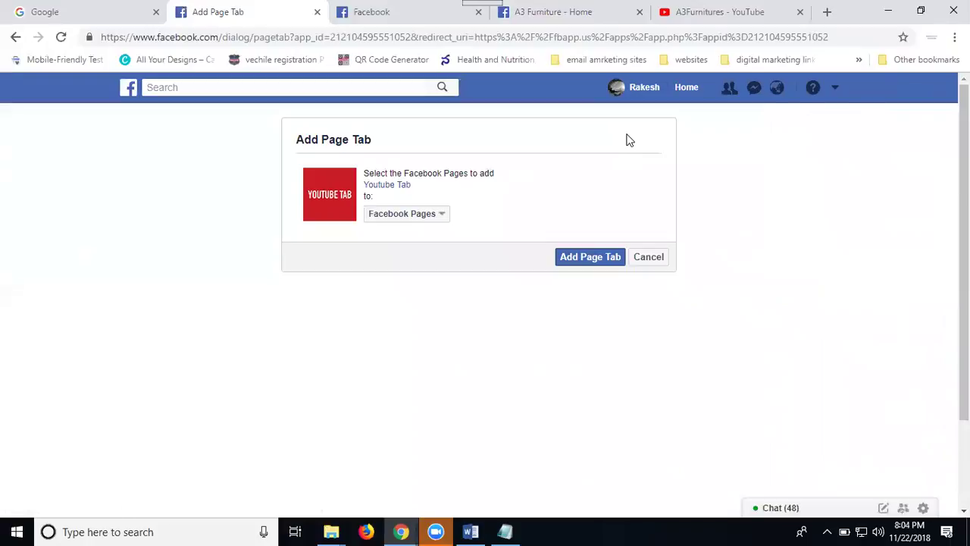
click(394, 218)
click(403, 232)
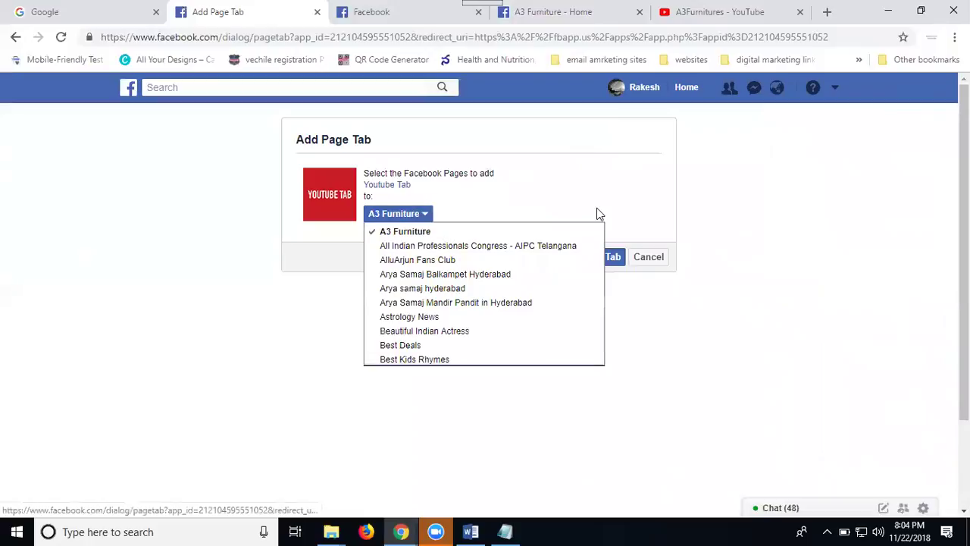
click(623, 199)
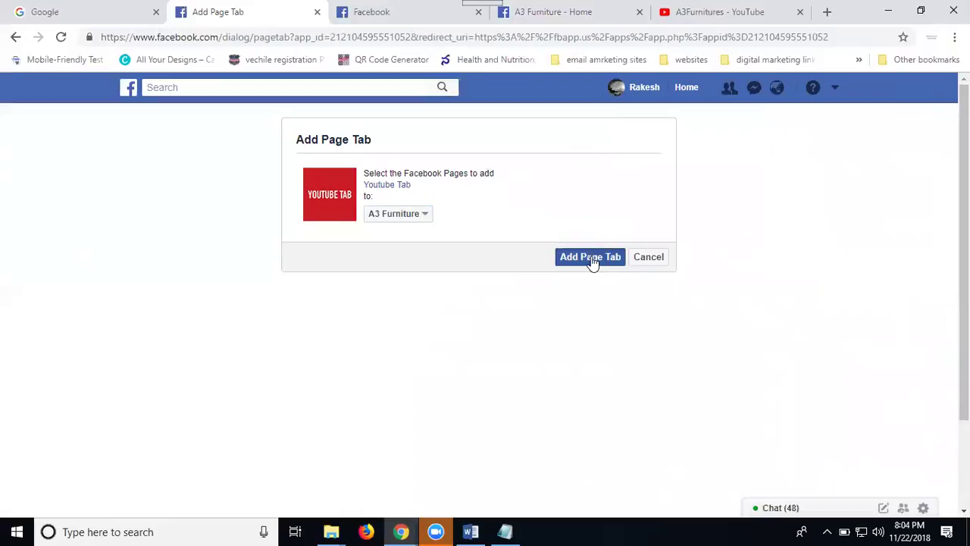
click(591, 259)
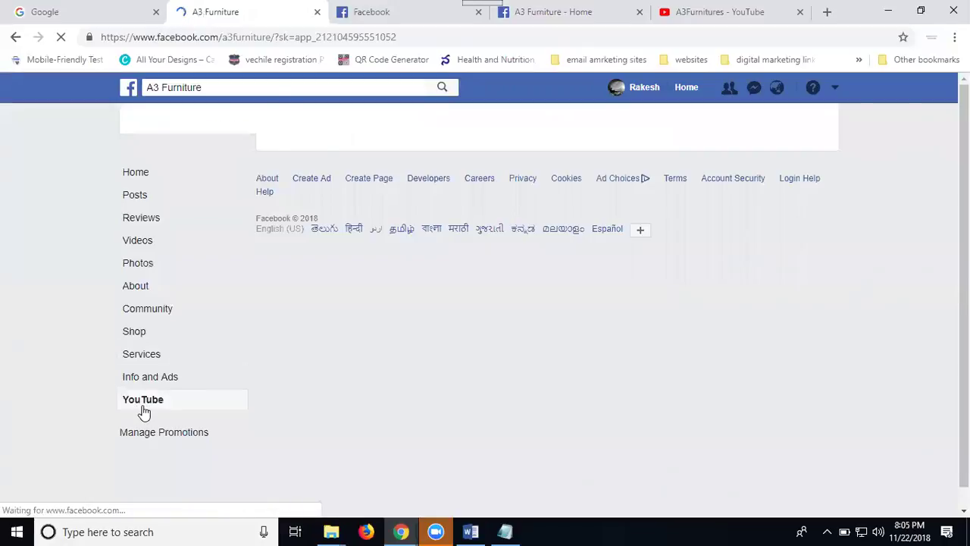
Step: Check the section list on the previously opened A3 Furniture home page
click(542, 19)
scroll(161, 346, down, 1)
scroll(161, 345, down, 2)
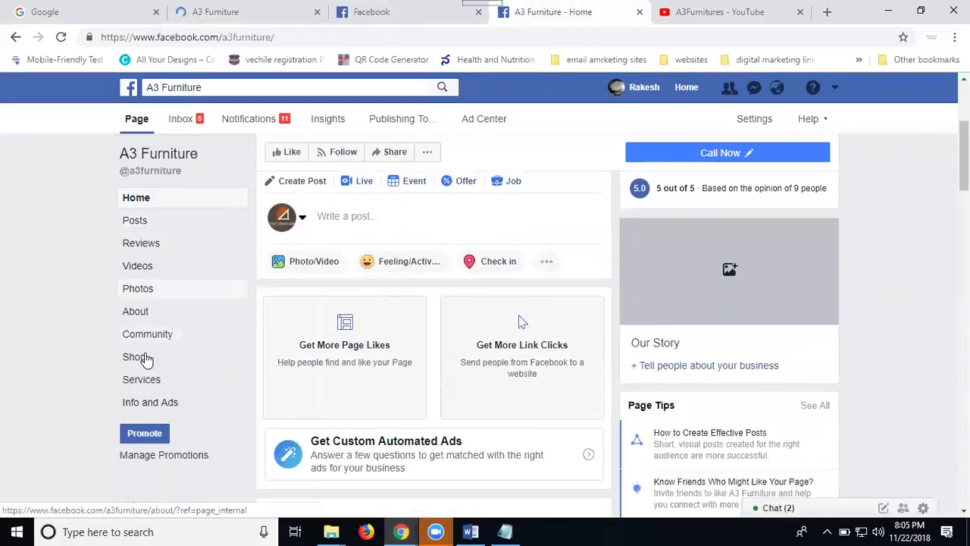
Step: Look through the A3 Furniture page's YouTube section, including its main video, video thumbnails and application settings
click(232, 10)
scroll(152, 455, down, 2)
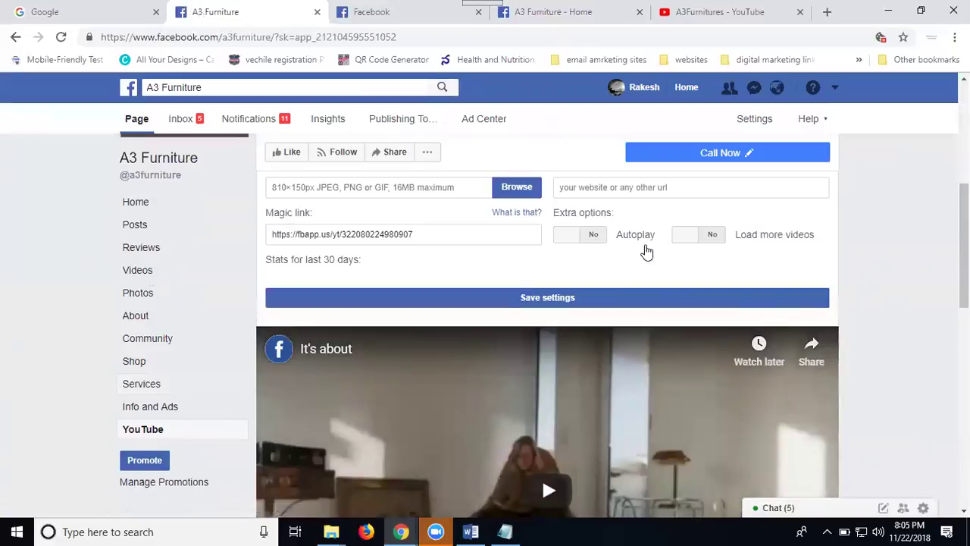
scroll(569, 488, down, 2)
scroll(570, 286, down, 3)
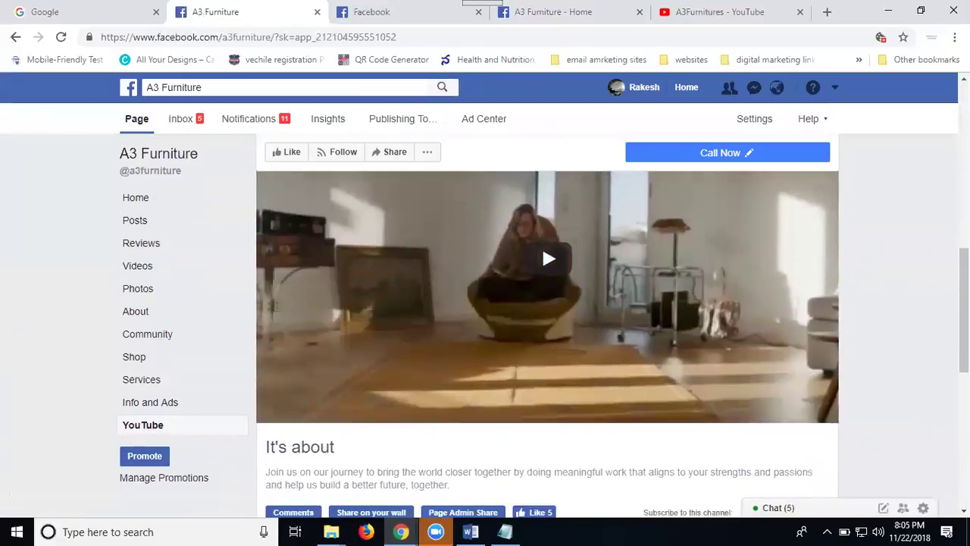
scroll(566, 260, up, 2)
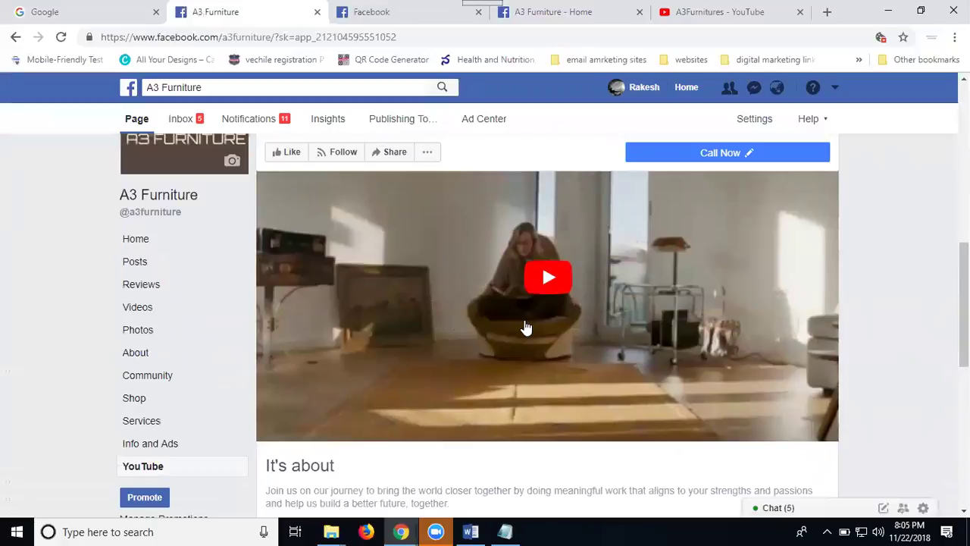
scroll(873, 264, down, 8)
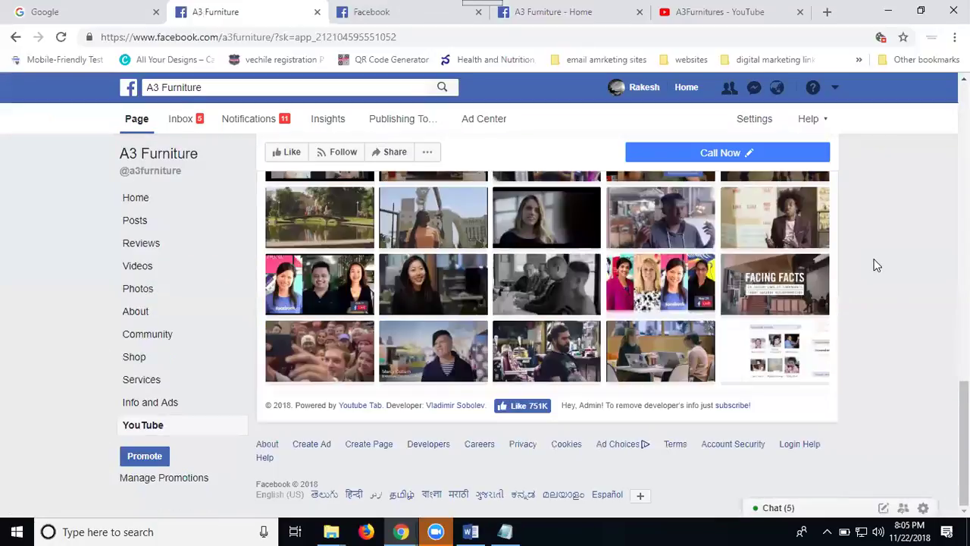
scroll(875, 265, up, 8)
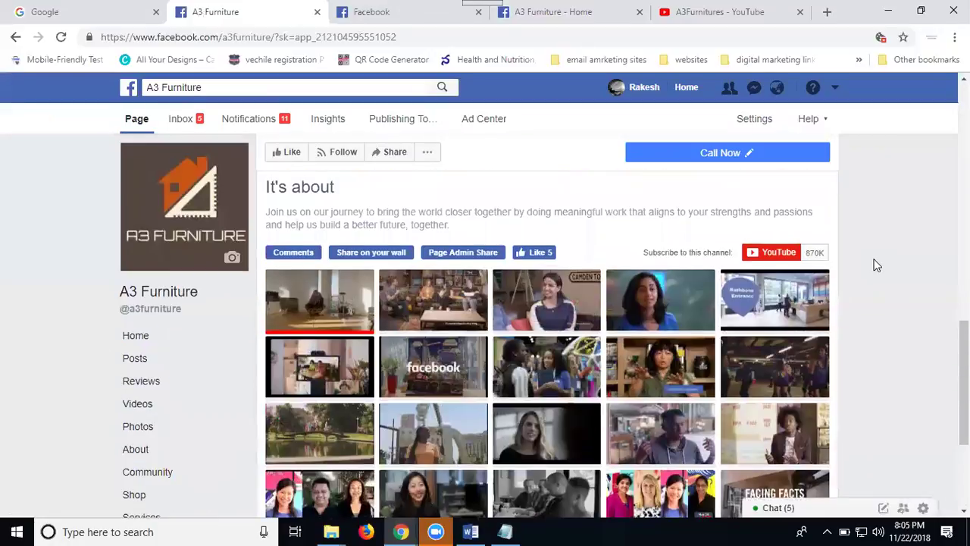
scroll(877, 264, up, 3)
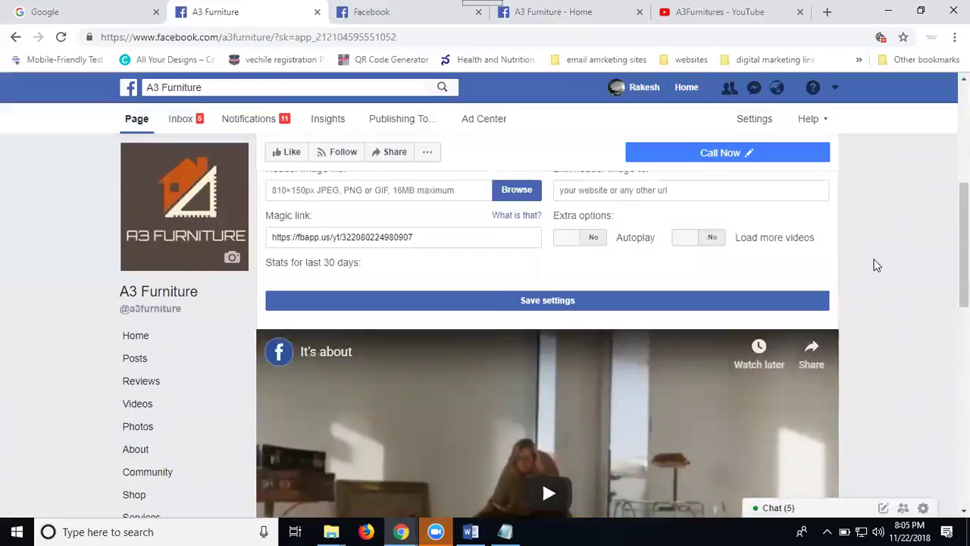
scroll(849, 263, up, 1)
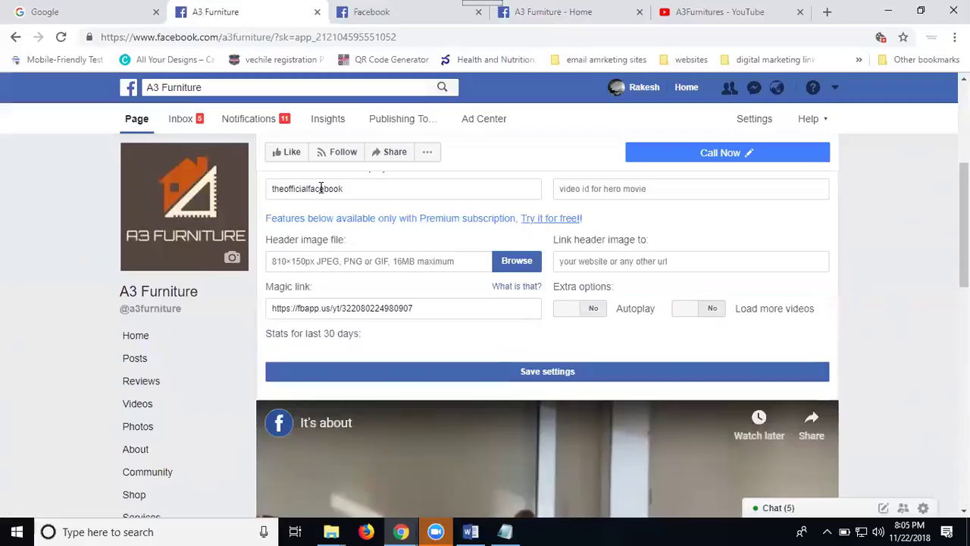
scroll(321, 188, up, 2)
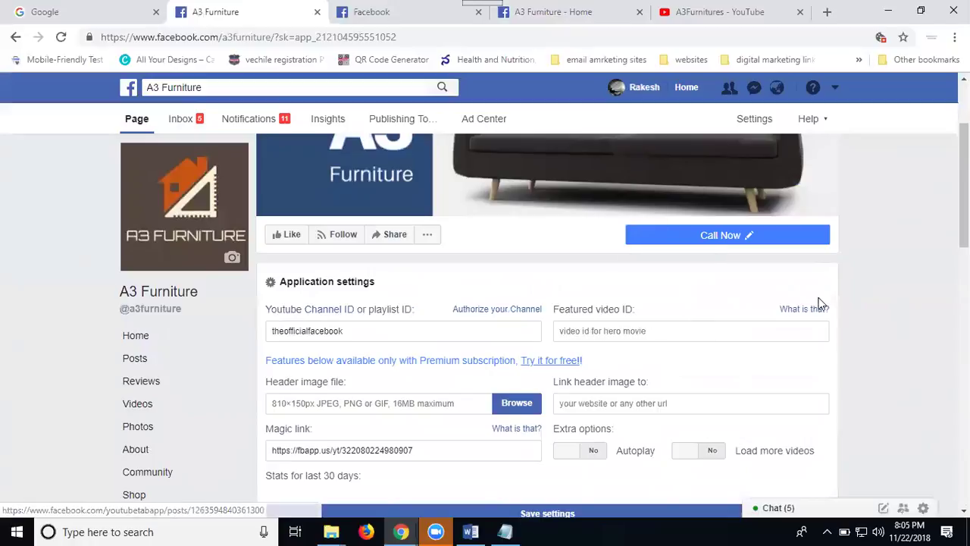
Step: Remove "?pbjreload=10" from the A3Furnitures channel address, reload the channel and copy the shortened address
click(686, 11)
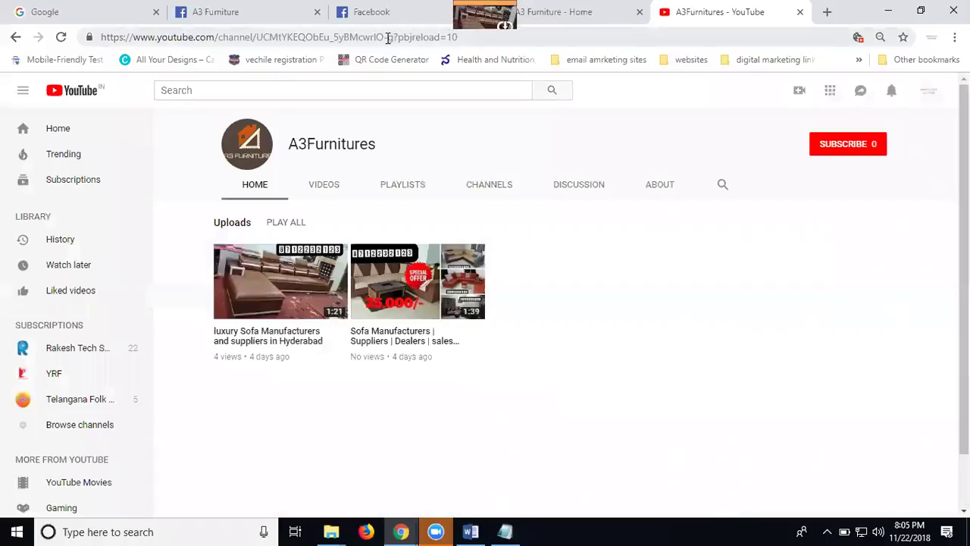
drag(393, 36, 495, 38)
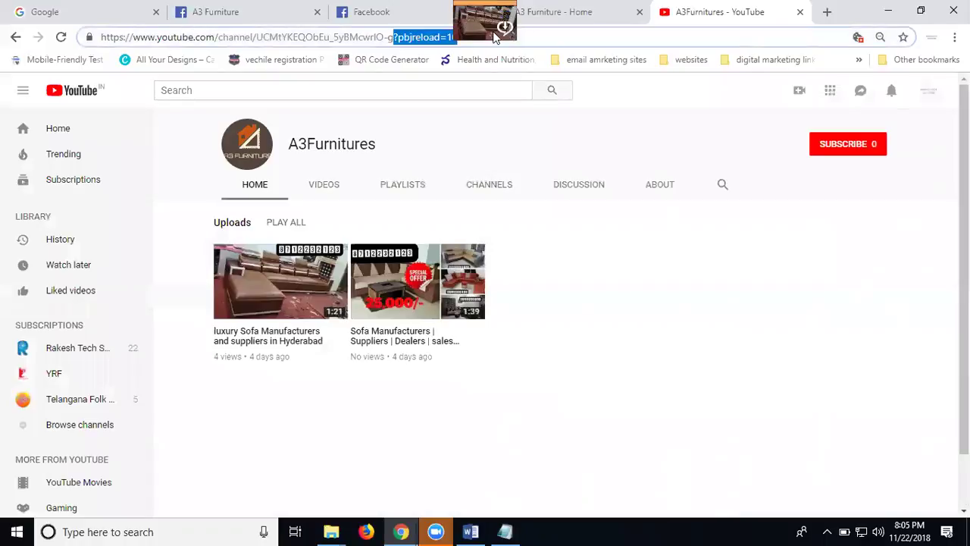
key(BackSpace)
key(Return)
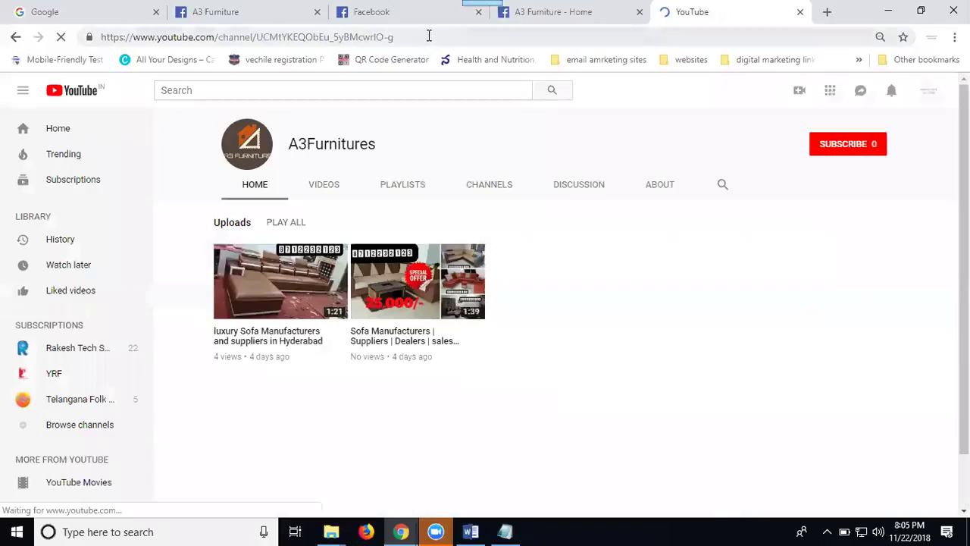
click(427, 37)
key(ctrl+c)
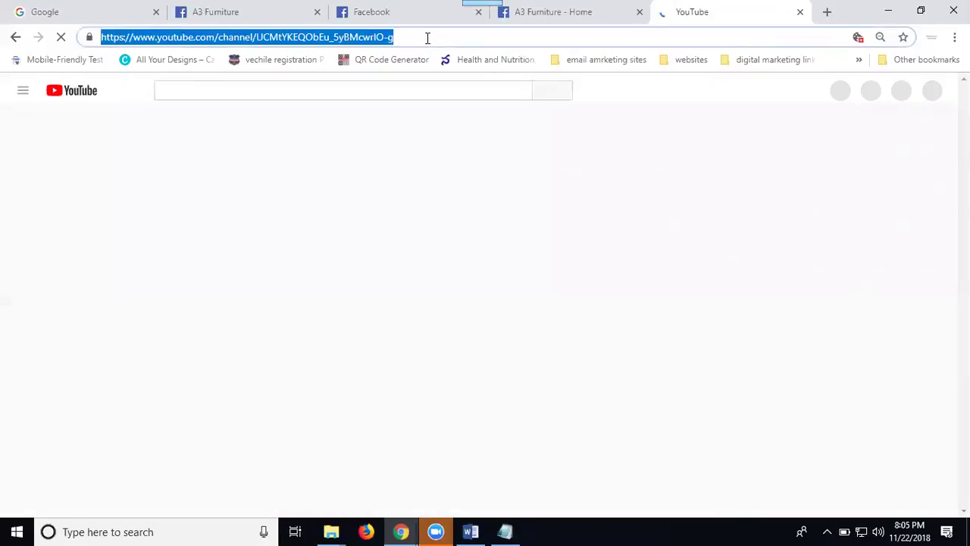
Step: Replace the Youtube Channel ID in the application settings with the copied channel address, keeping only the part after "channel/"
click(568, 14)
click(228, 12)
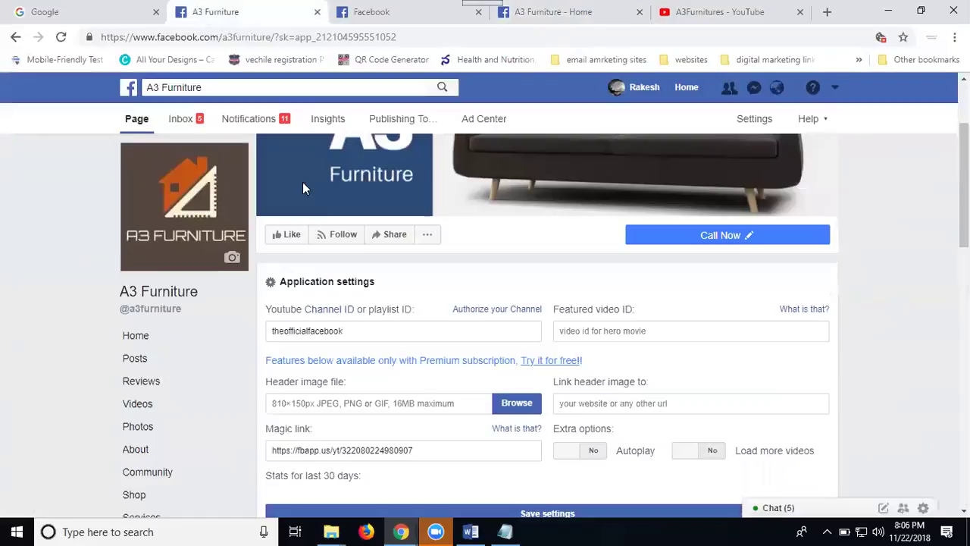
double_click(357, 337)
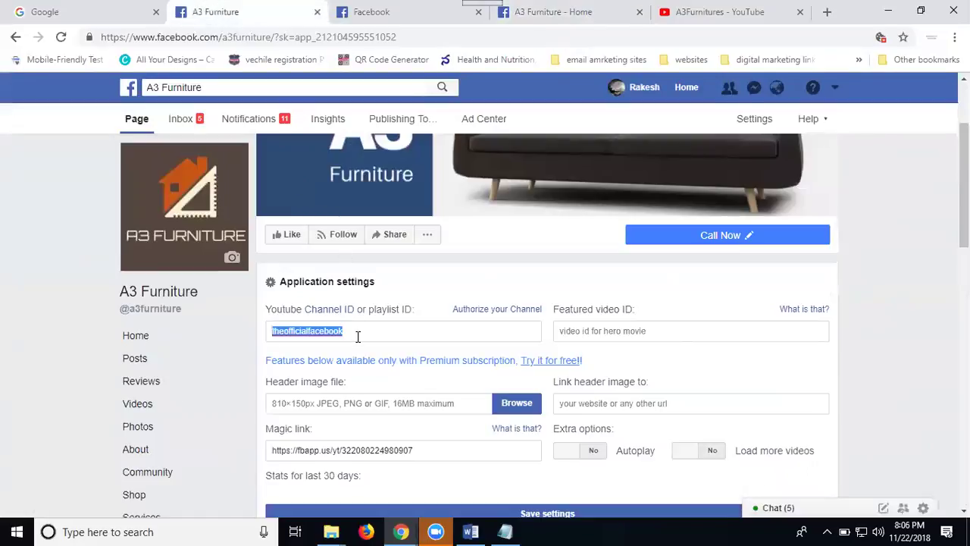
key(ctrl+v)
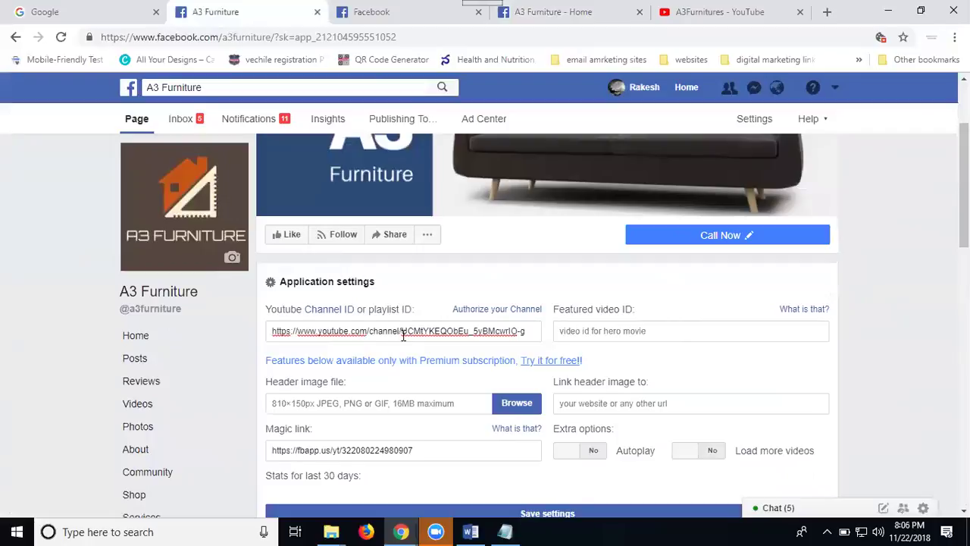
shift+click(263, 333)
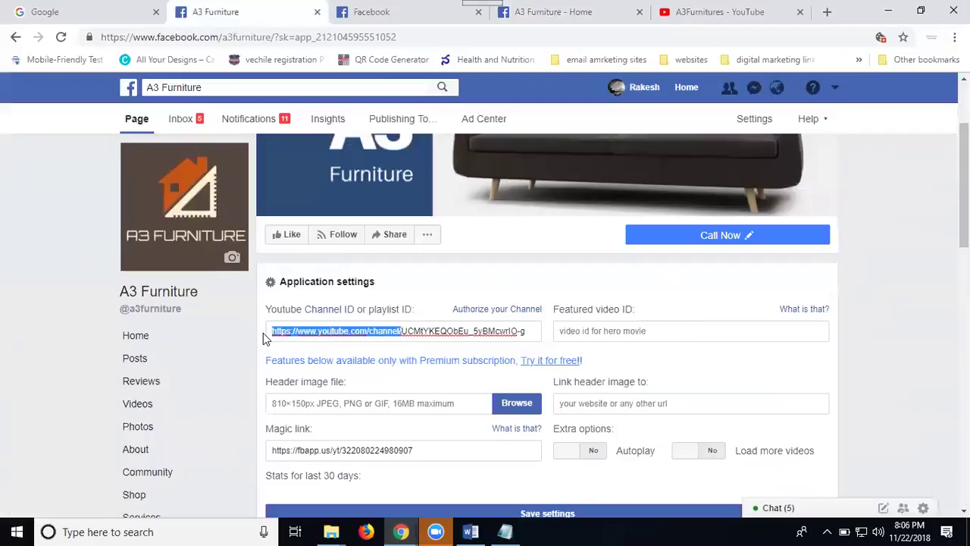
key(BackSpace)
key(ctrl+a)
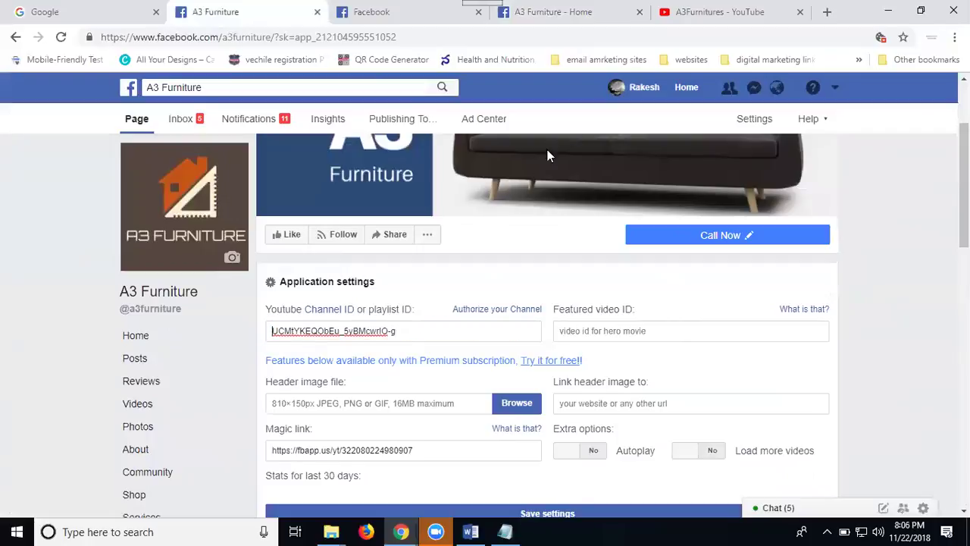
Step: Copy the ID xmrv5V1xNNE from the channel's "Sofa Manufacturers" video address and return to the Facebook application settings
click(720, 11)
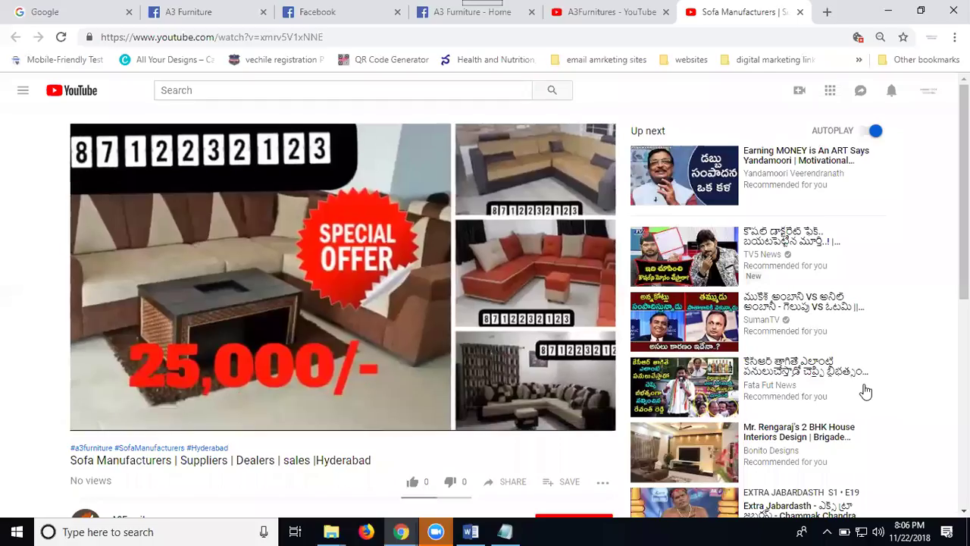
double_click(297, 38)
key(ctrl+c)
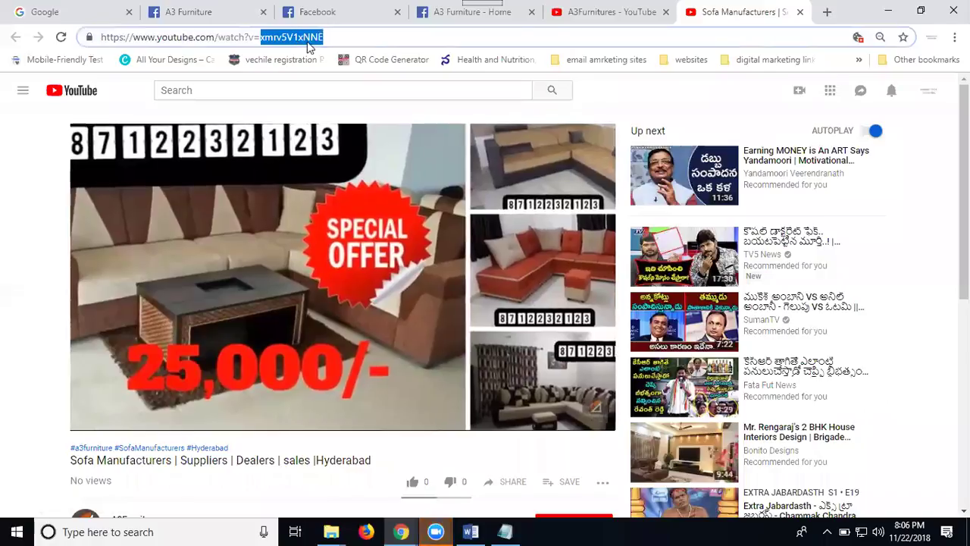
click(585, 16)
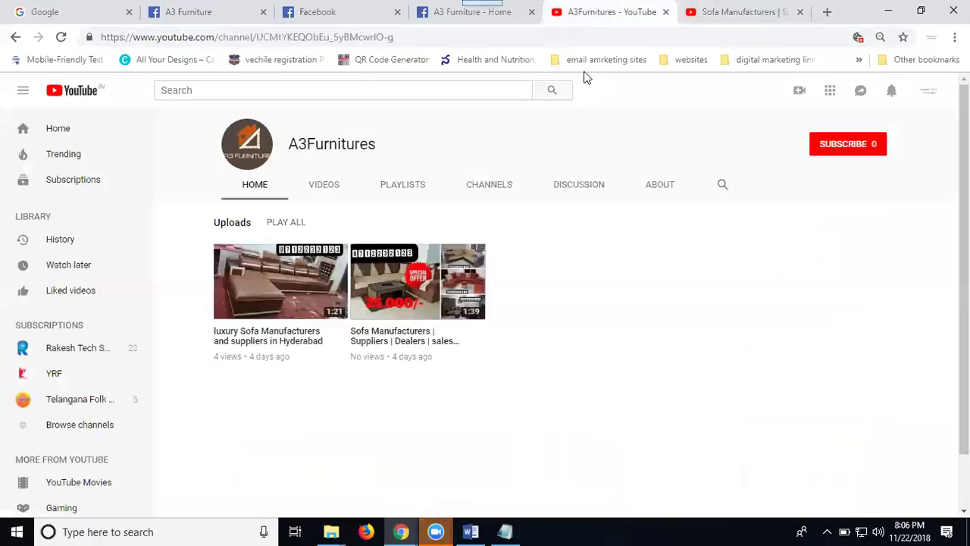
click(224, 13)
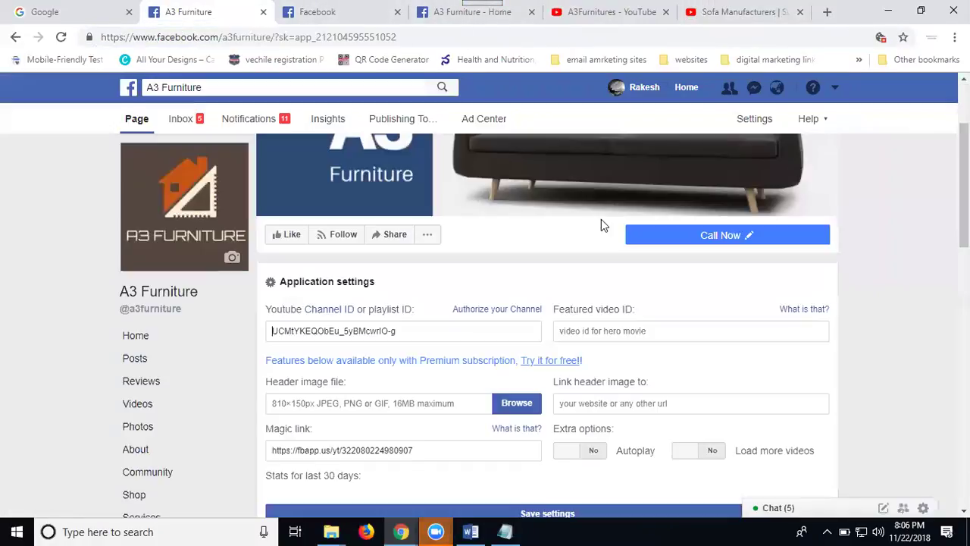
Step: Set the Featured video ID to xmrv5V1xNNE and choose the "Sofa Sales in Hyderabad" image from the "a3 furniture sofa" folder as header image
click(626, 330)
key(ctrl+v)
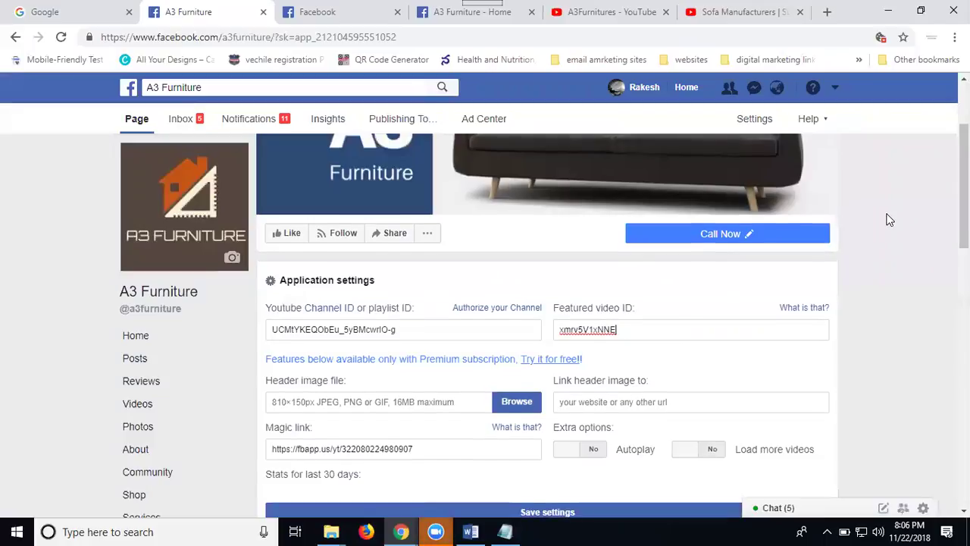
scroll(890, 220, down, 2)
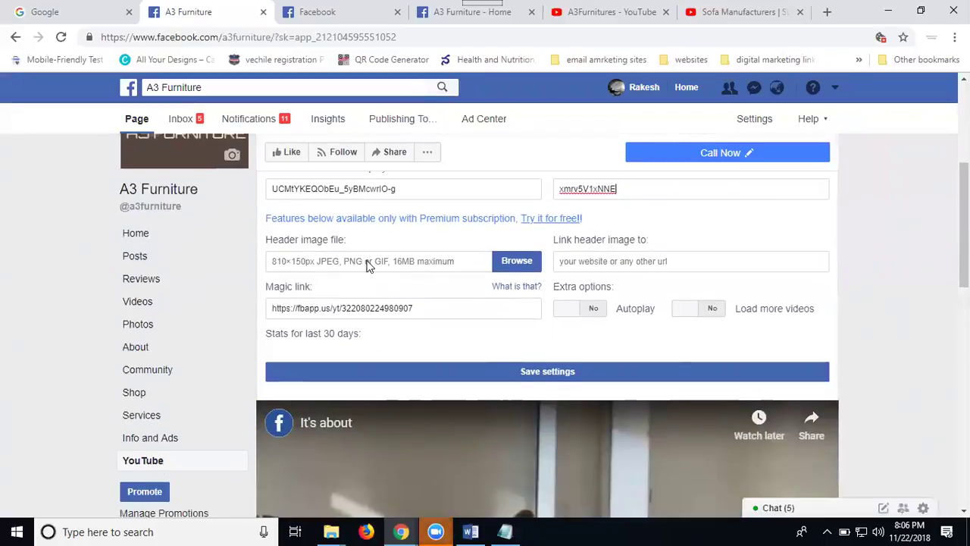
click(514, 262)
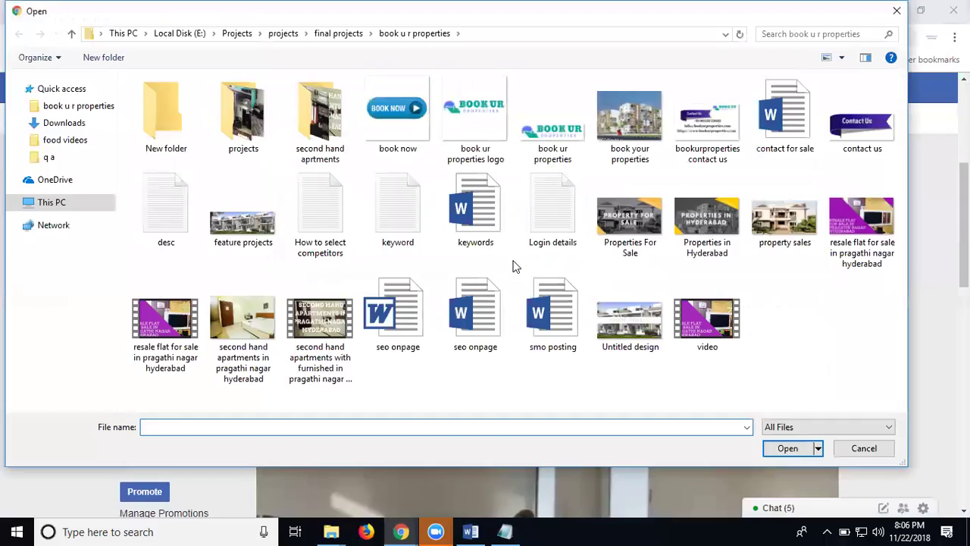
click(283, 34)
double_click(170, 108)
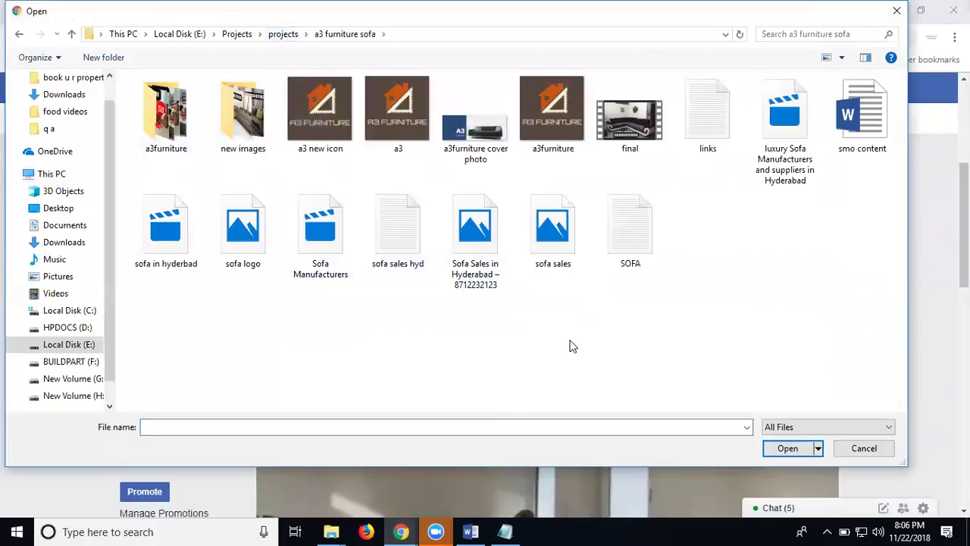
double_click(455, 229)
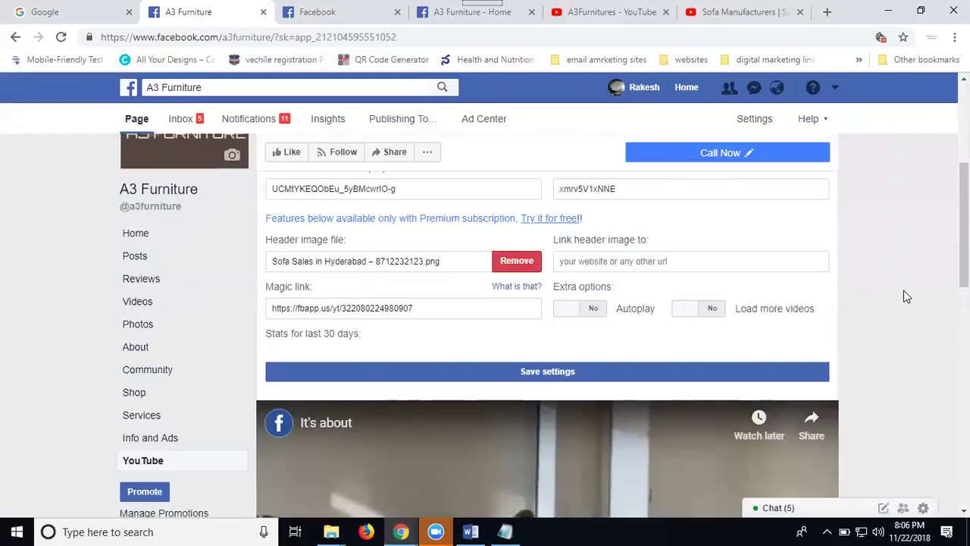
Step: Save the YouTube application settings of the A3 Furniture page
scroll(907, 297, down, 4)
scroll(905, 296, up, 5)
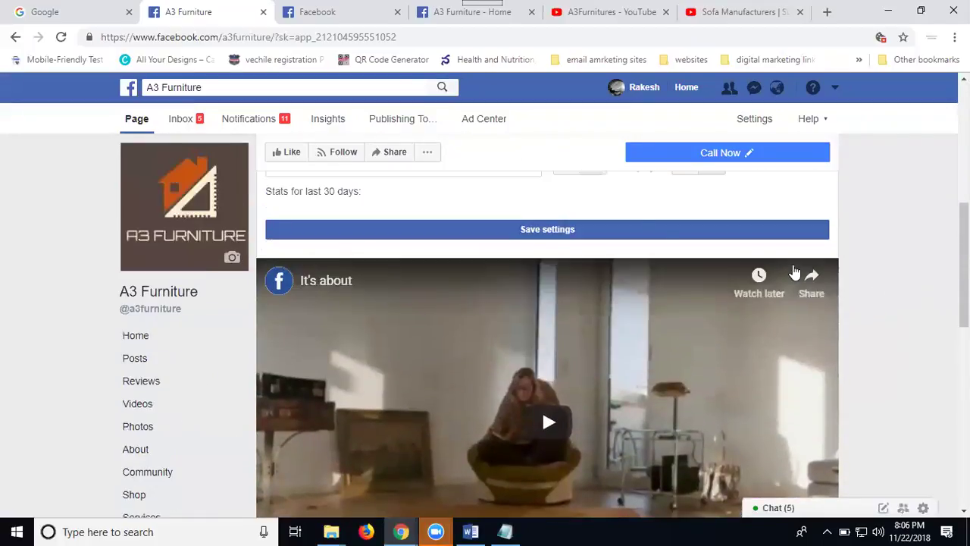
click(569, 231)
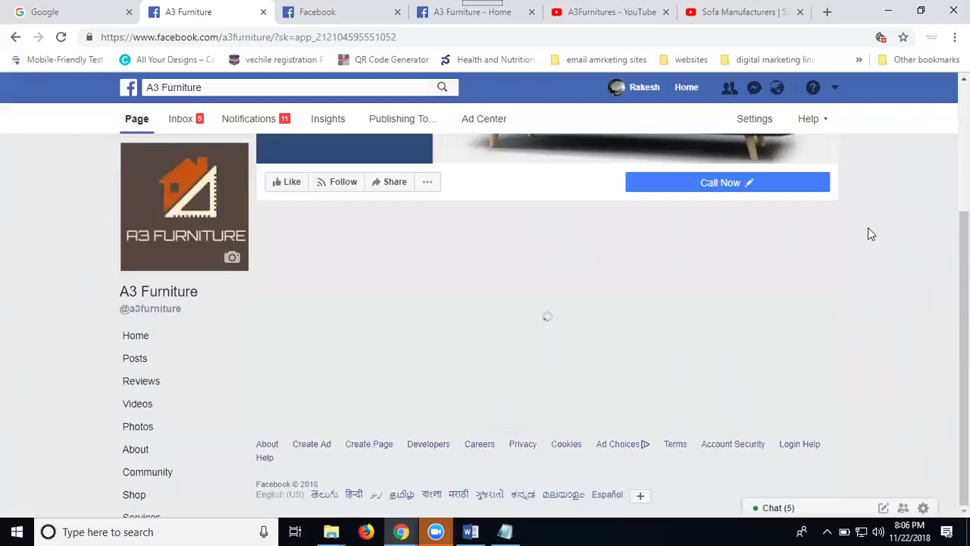
Step: Play the featured "Sofa Manufacturers" video in the page's YouTube section and open it on YouTube
scroll(893, 231, down, 2)
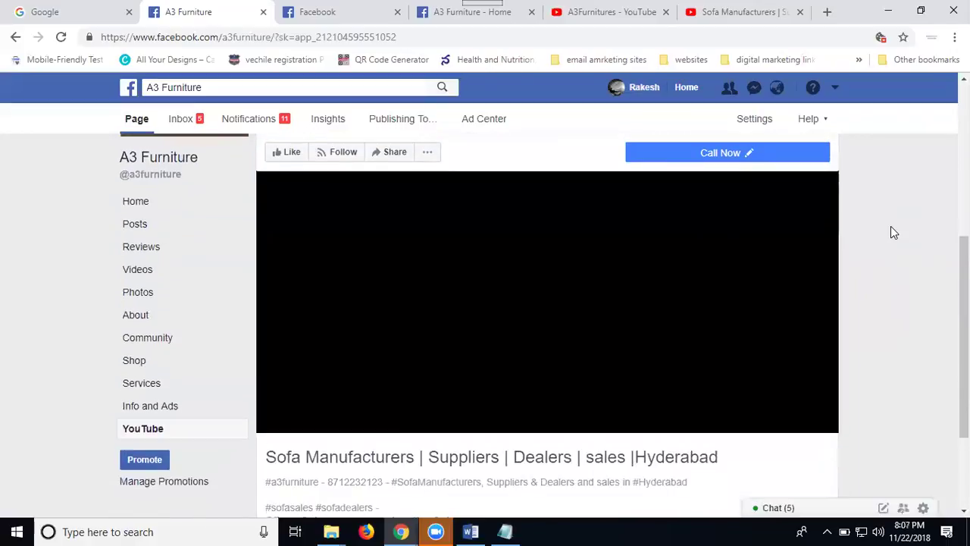
scroll(890, 238, up, 2)
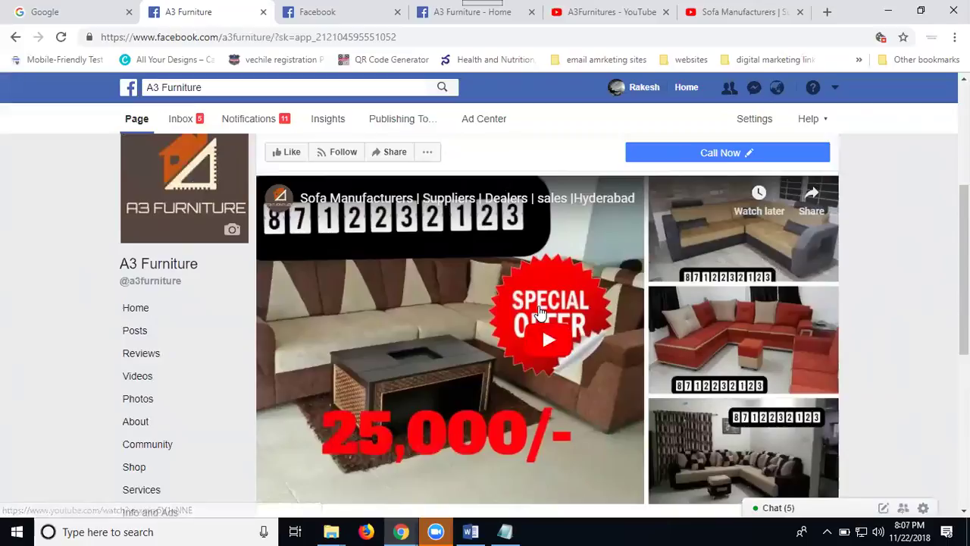
scroll(547, 333, down, 1)
click(549, 269)
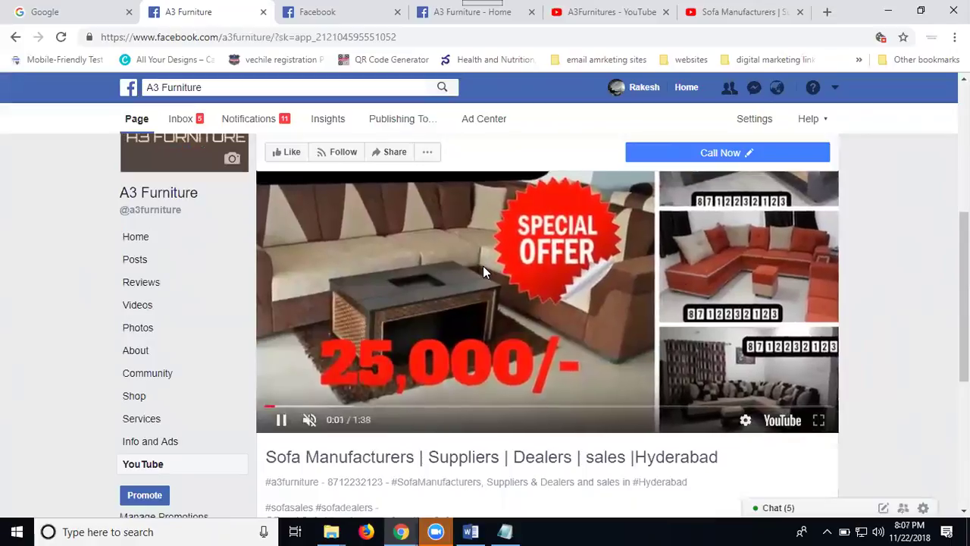
scroll(479, 303, up, 1)
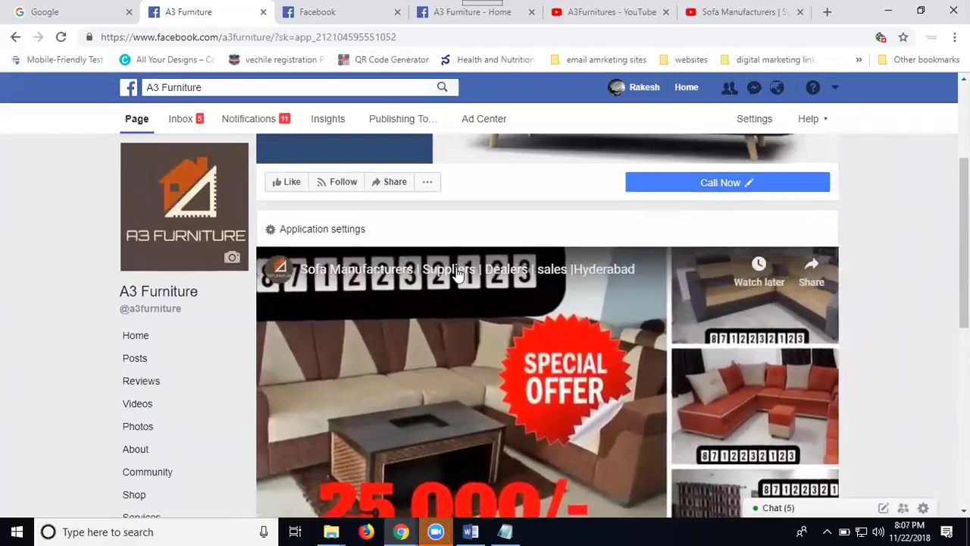
click(458, 270)
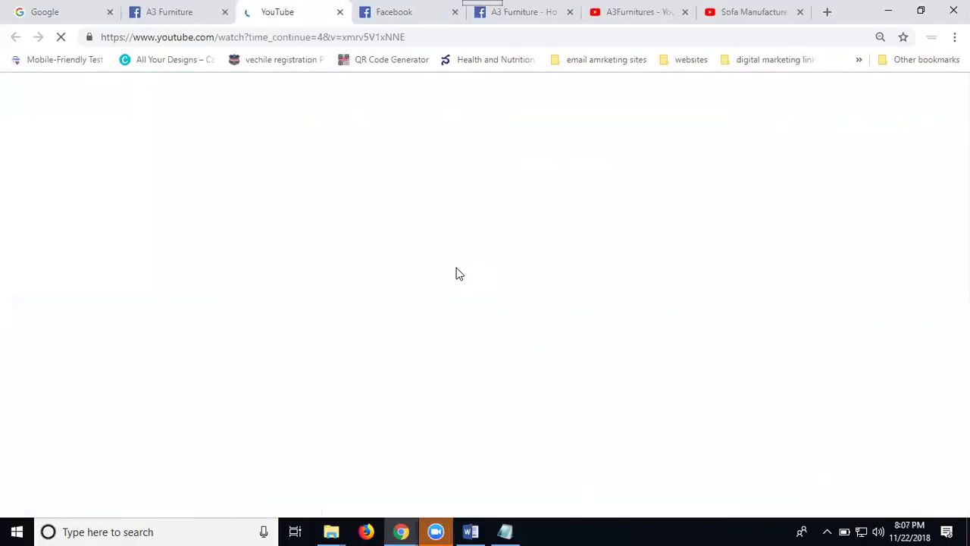